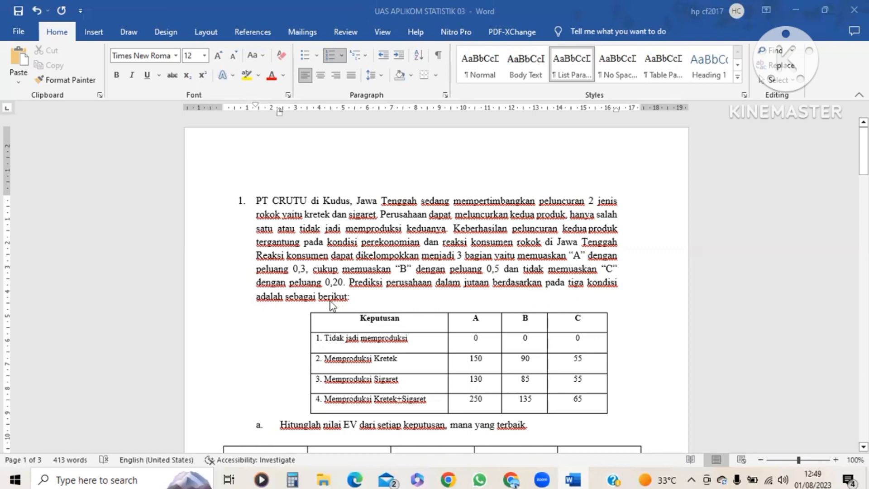
Step: Read question 1 about PT CRUTU's cigarette launch and examine the part a table of expected values for each decision
{"action": "scroll", "coordinate": [412, 338], "scroll_direction": "down", "scroll_amount": 2}
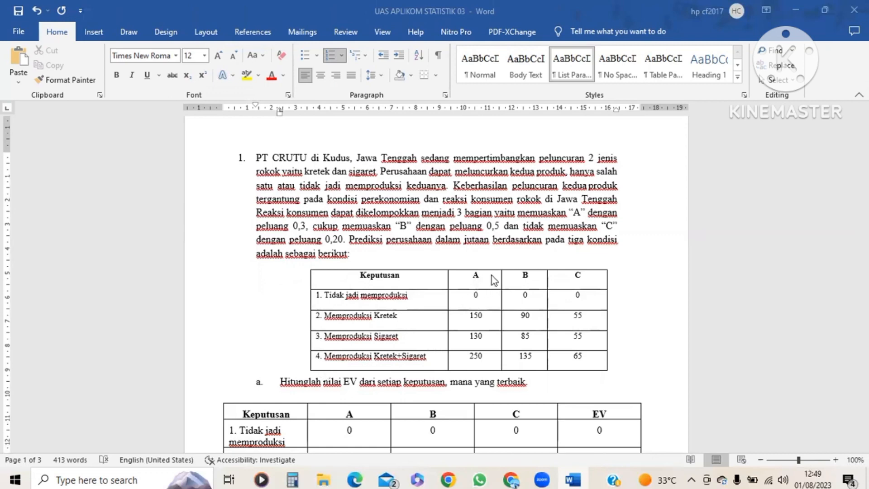
{"action": "scroll", "coordinate": [437, 355], "scroll_direction": "down", "scroll_amount": 1}
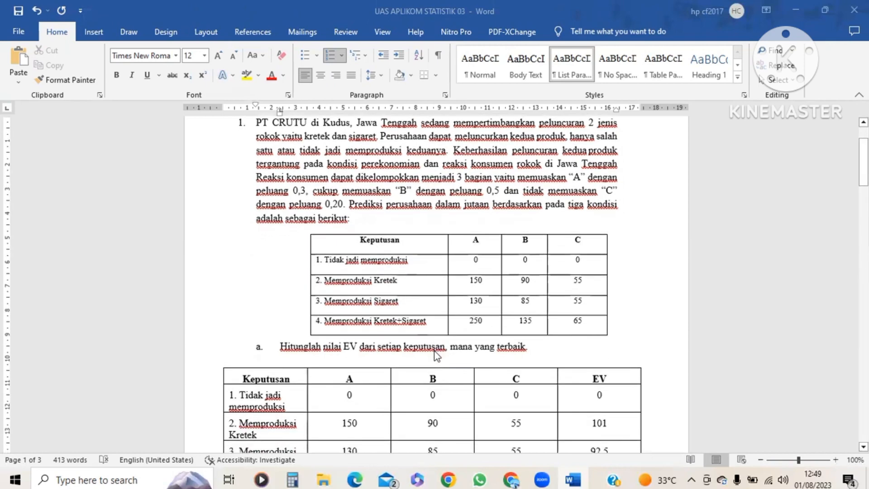
{"action": "scroll", "coordinate": [436, 355], "scroll_direction": "down", "scroll_amount": 2}
{"action": "scroll", "coordinate": [435, 355], "scroll_direction": "down", "scroll_amount": 1}
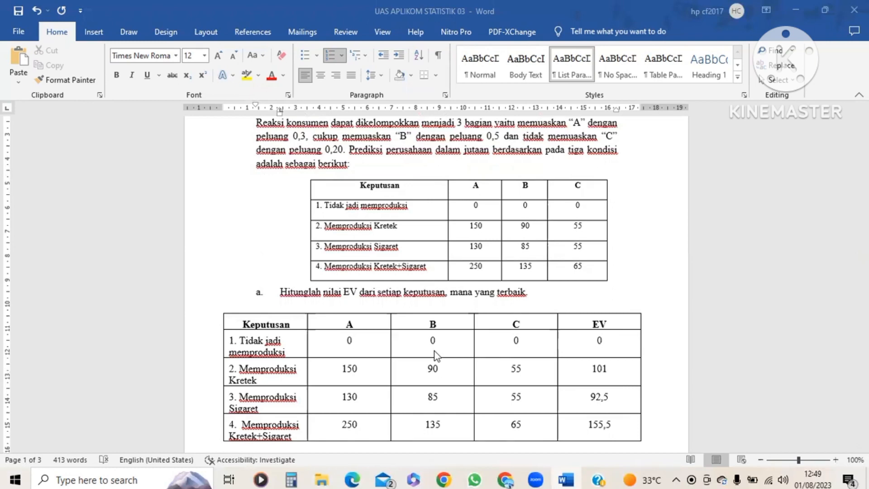
{"action": "scroll", "coordinate": [435, 354], "scroll_direction": "down", "scroll_amount": 3}
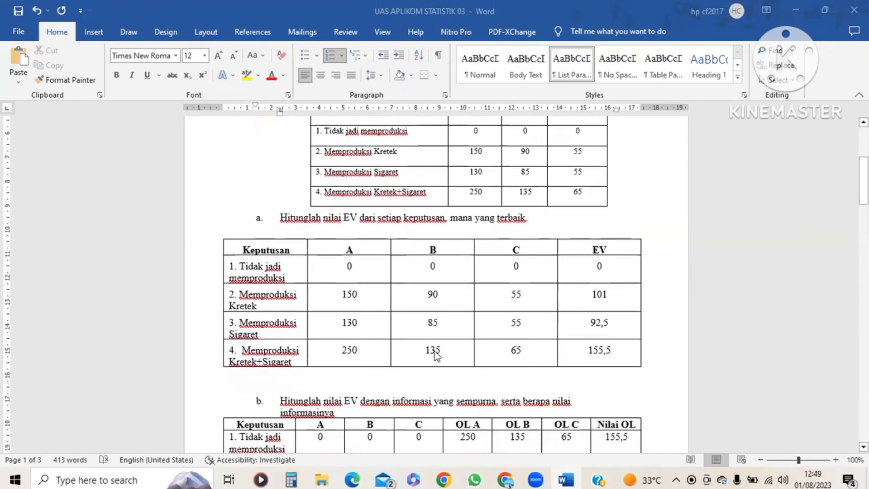
{"action": "scroll", "coordinate": [435, 355], "scroll_direction": "up", "scroll_amount": 1}
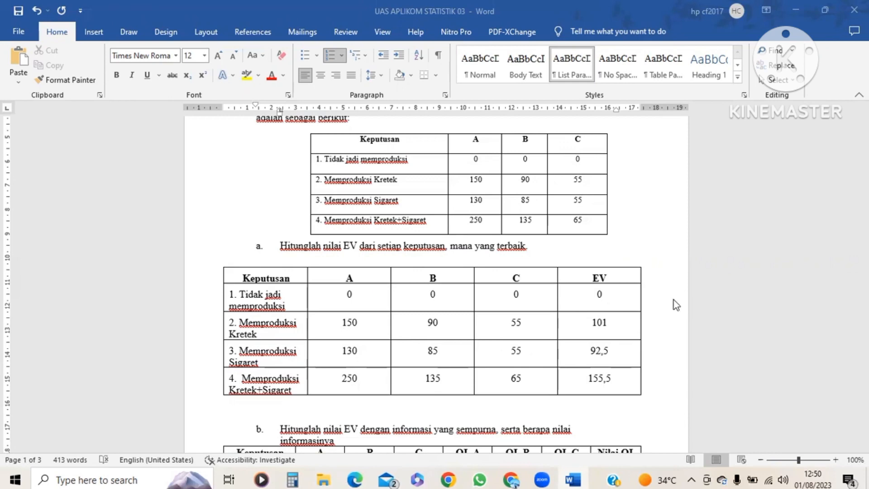
{"action": "scroll", "coordinate": [676, 304], "scroll_direction": "down", "scroll_amount": 1}
{"action": "scroll", "coordinate": [676, 304], "scroll_direction": "up", "scroll_amount": 4}
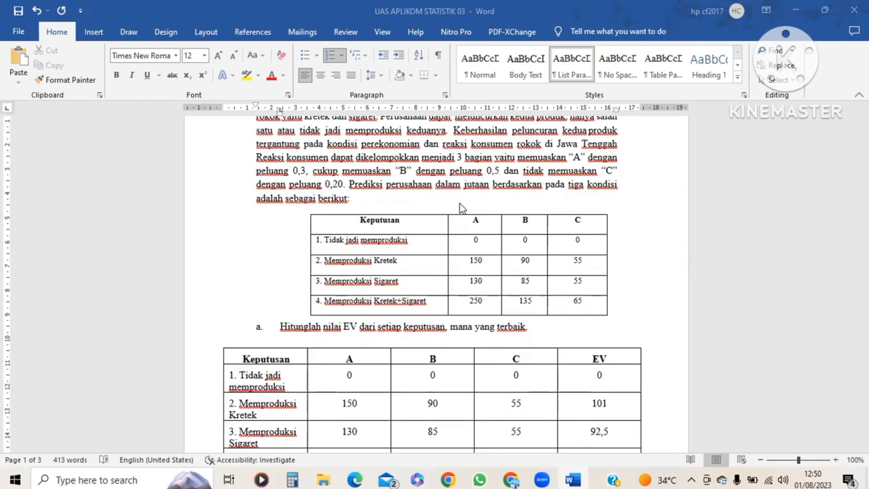
{"action": "scroll", "coordinate": [460, 204], "scroll_direction": "down", "scroll_amount": 3}
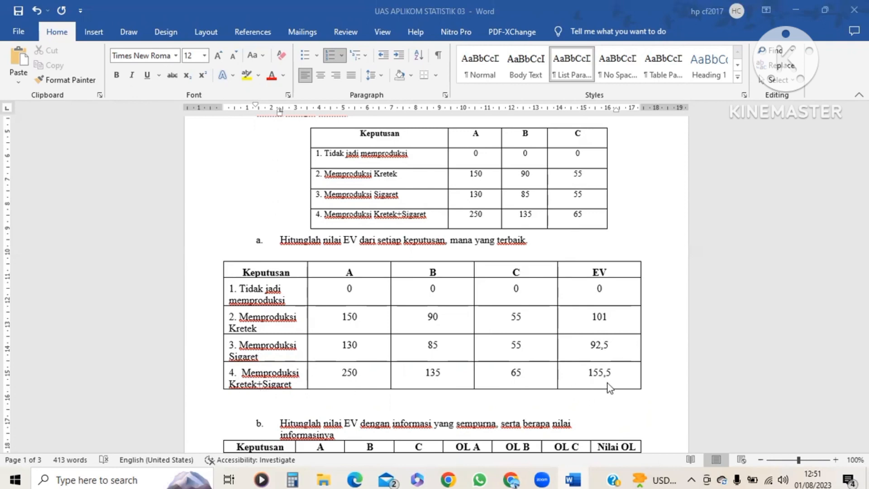
Step: Examine the part b table of opportunity losses (OL A, OL B, OL C and Nilai OL) for each production decision
{"action": "scroll", "coordinate": [610, 382], "scroll_direction": "down", "scroll_amount": 2}
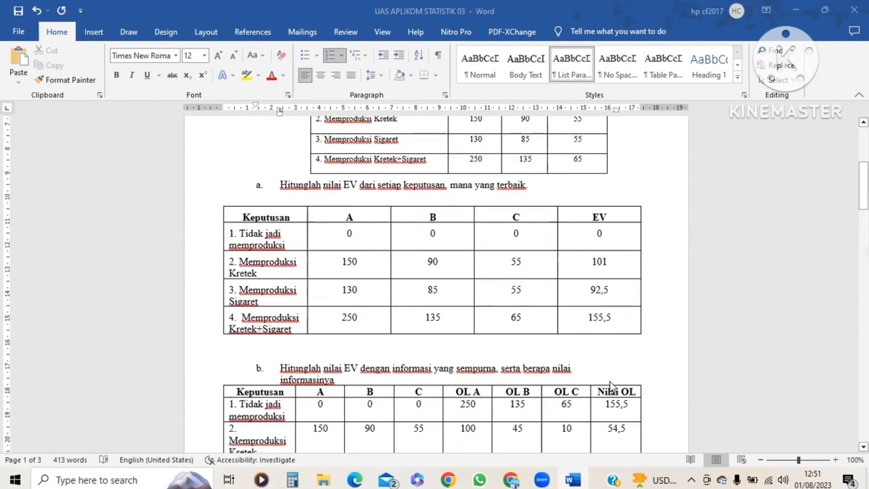
{"action": "scroll", "coordinate": [610, 387], "scroll_direction": "down", "scroll_amount": 3}
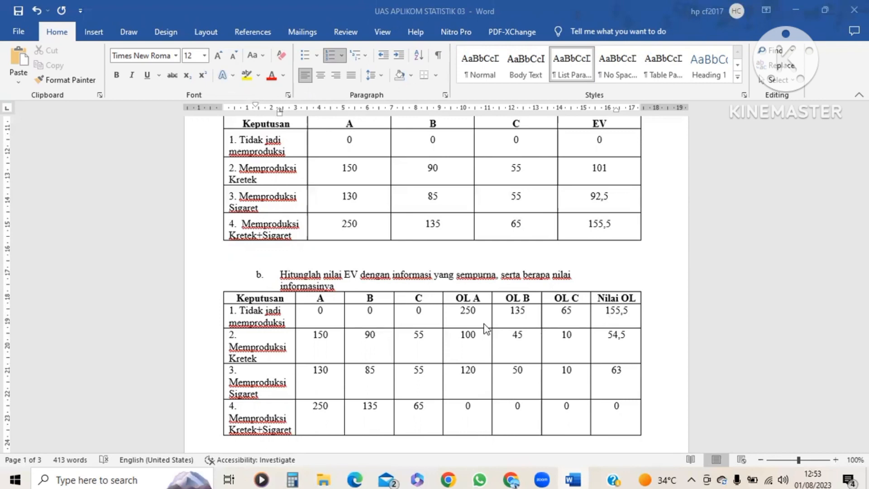
{"action": "scroll", "coordinate": [493, 360], "scroll_direction": "down", "scroll_amount": 1}
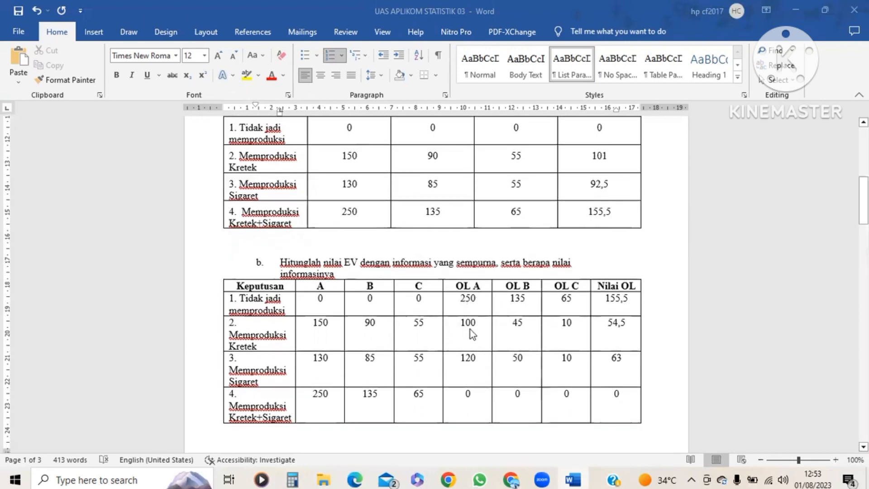
{"action": "scroll", "coordinate": [486, 323], "scroll_direction": "up", "scroll_amount": 1}
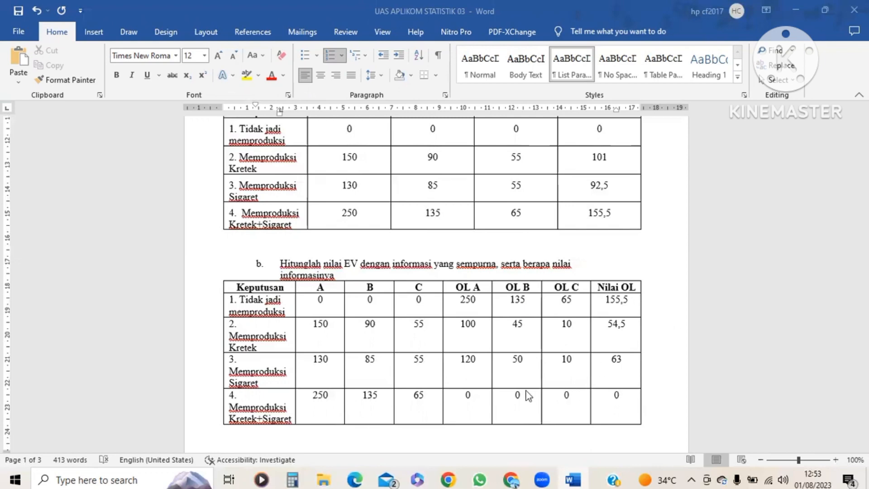
{"action": "scroll", "coordinate": [555, 298], "scroll_direction": "down", "scroll_amount": 1}
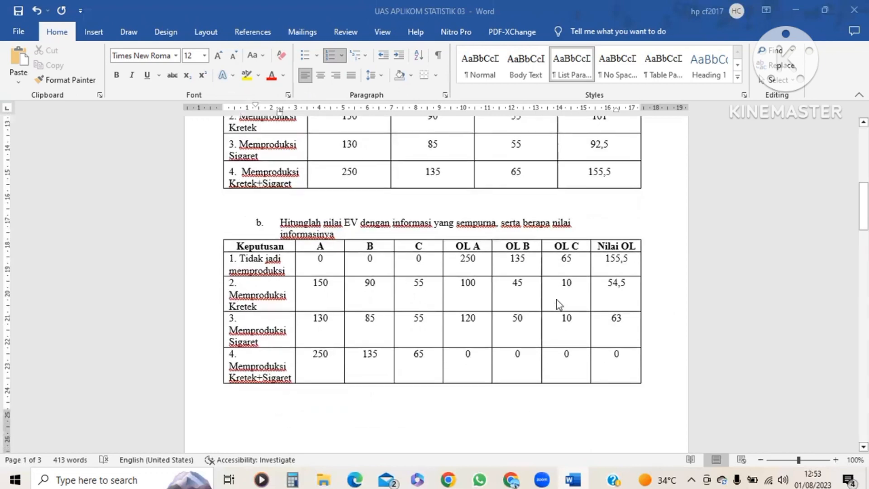
Step: Read question 2 about the three investments and examine the kriteria Laplace table under part a
{"action": "scroll", "coordinate": [556, 299], "scroll_direction": "down", "scroll_amount": 6}
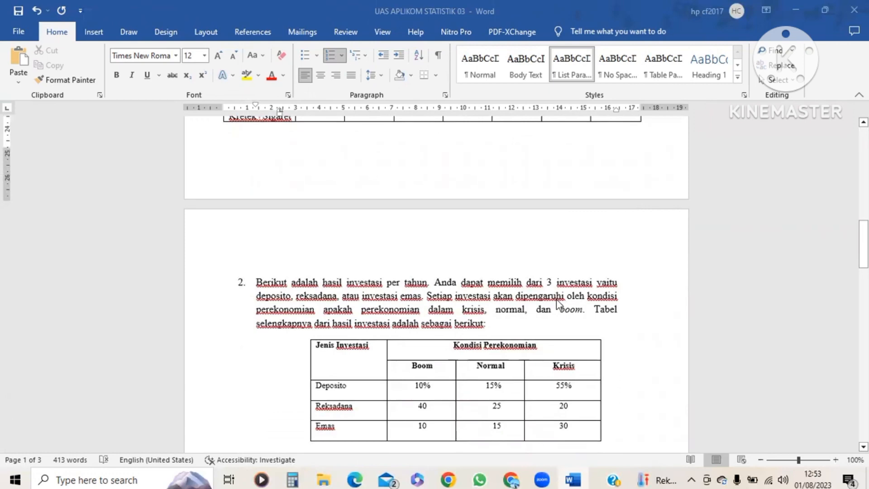
{"action": "scroll", "coordinate": [558, 305], "scroll_direction": "down", "scroll_amount": 1}
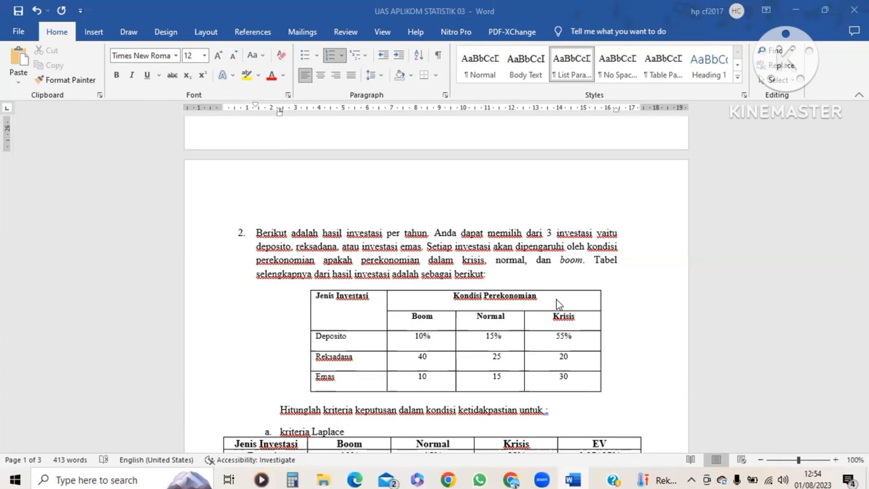
{"action": "scroll", "coordinate": [556, 300], "scroll_direction": "down", "scroll_amount": 1}
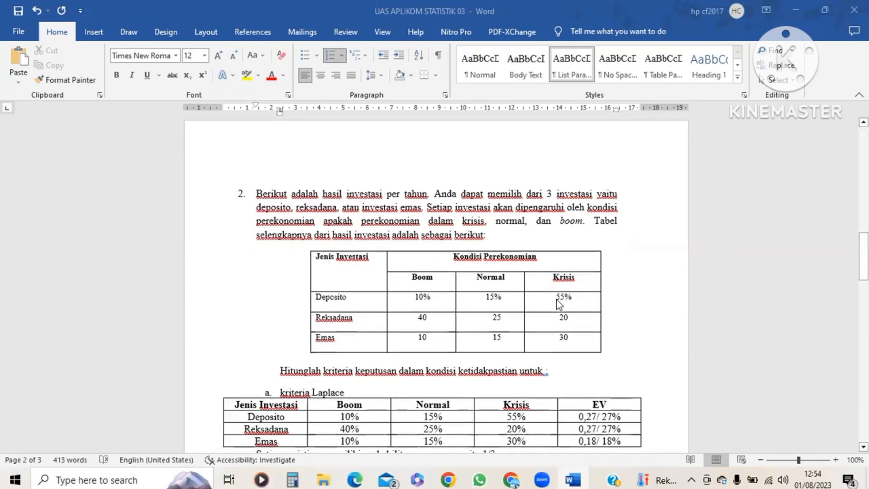
{"action": "scroll", "coordinate": [560, 304], "scroll_direction": "down", "scroll_amount": 1}
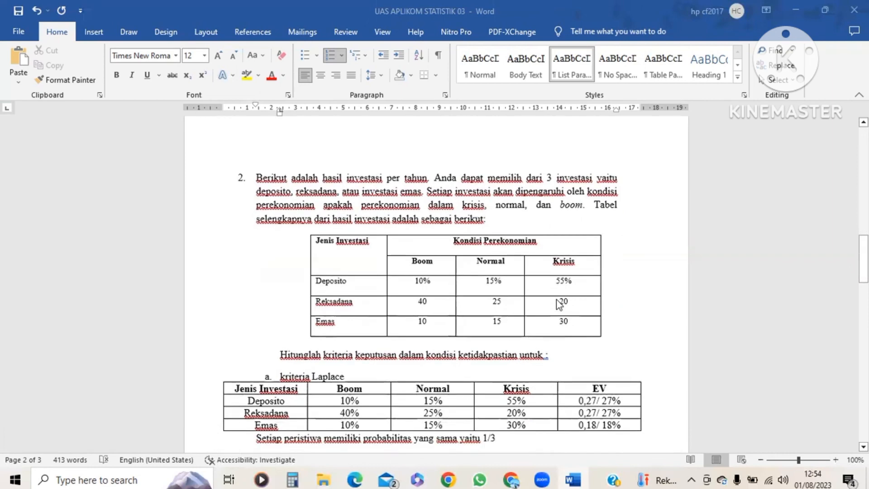
{"action": "scroll", "coordinate": [560, 304], "scroll_direction": "down", "scroll_amount": 1}
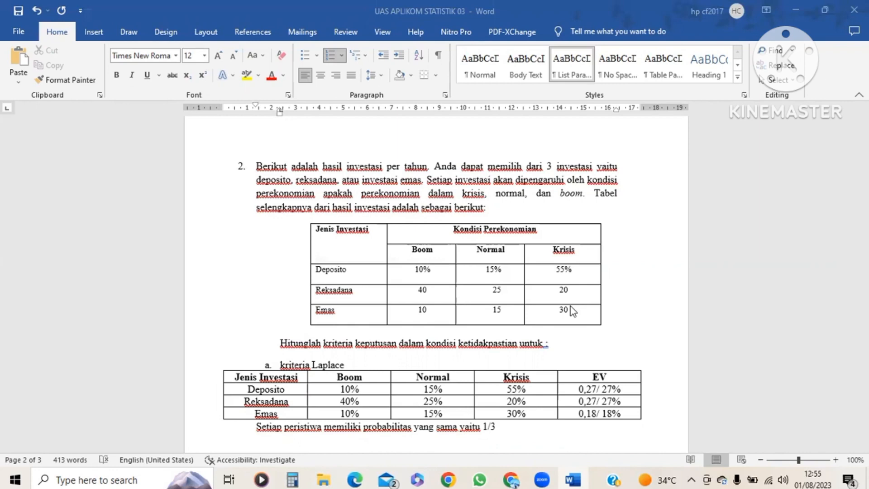
{"action": "scroll", "coordinate": [572, 306], "scroll_direction": "down", "scroll_amount": 1}
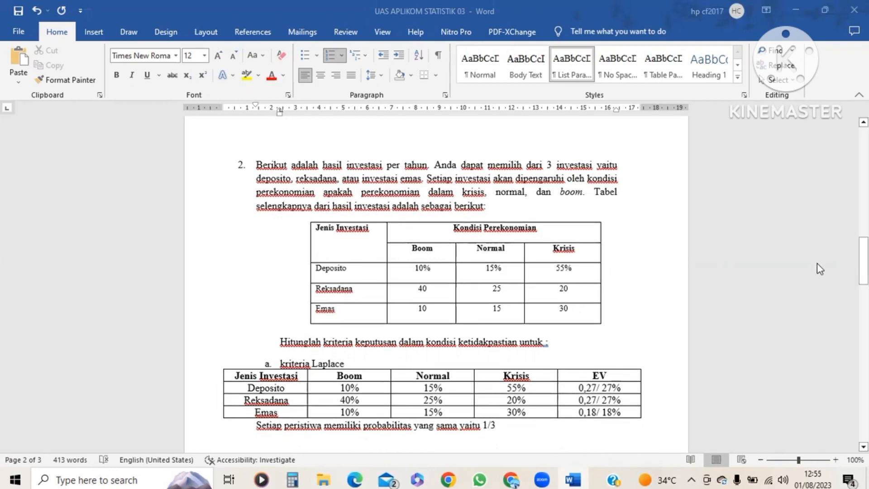
{"action": "left_click_drag", "start_coordinate": [864, 261], "coordinate": [864, 268]}
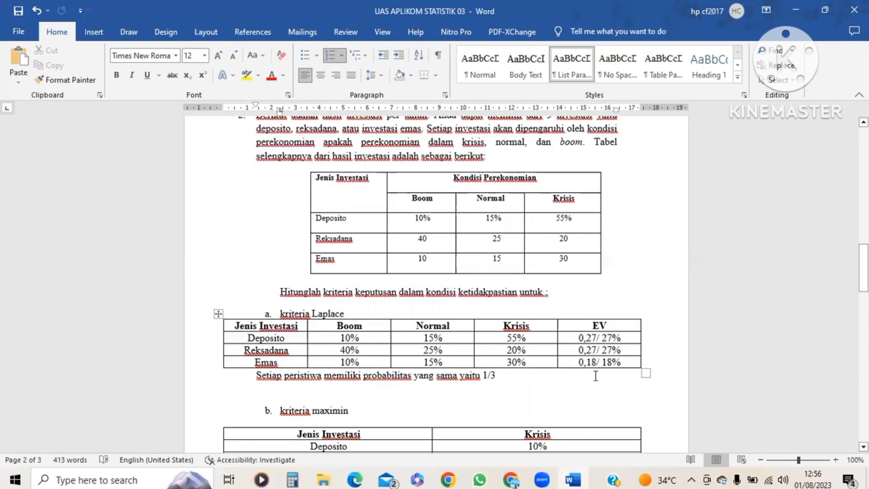
Step: Examine the kriteria maximin and kriteria maximax tables of question 2, comparing them with the original investment returns
{"action": "scroll", "coordinate": [595, 376], "scroll_direction": "down", "scroll_amount": 3}
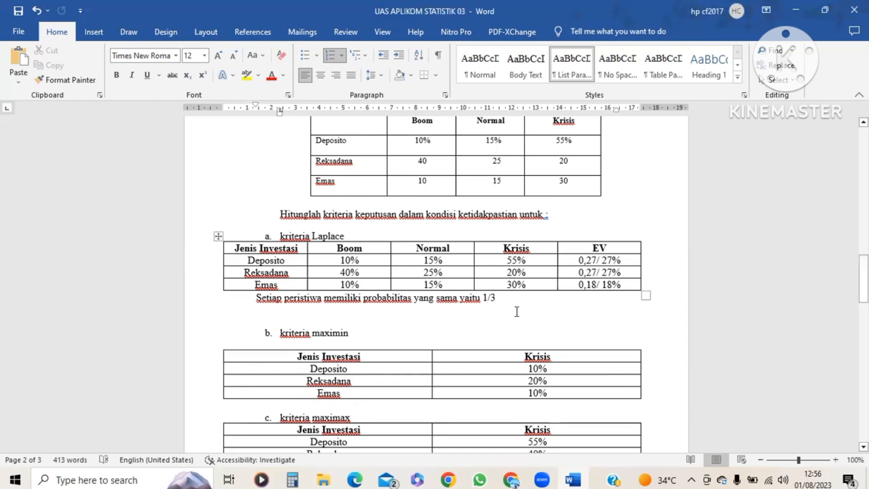
{"action": "scroll", "coordinate": [499, 232], "scroll_direction": "up", "scroll_amount": 1}
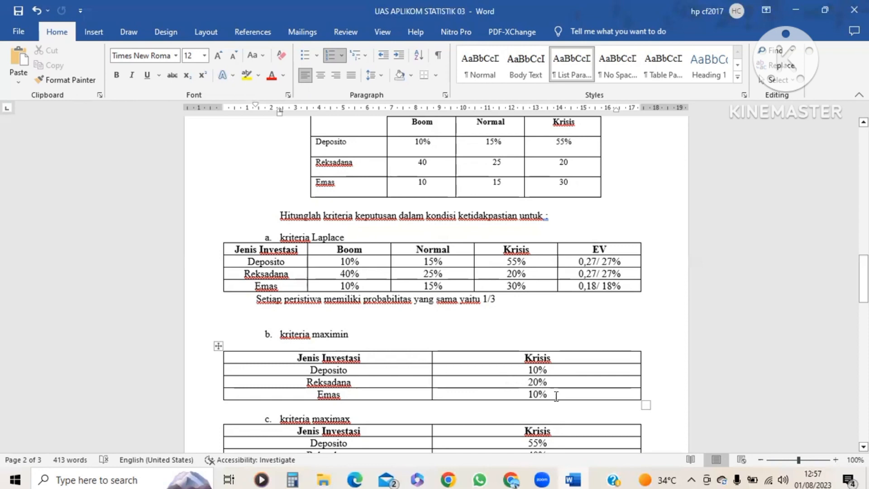
{"action": "scroll", "coordinate": [485, 351], "scroll_direction": "down", "scroll_amount": 2}
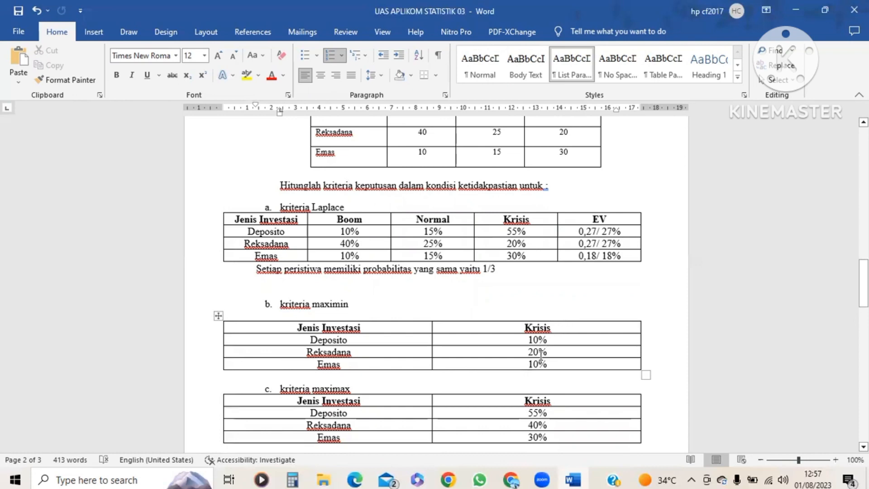
{"action": "scroll", "coordinate": [541, 354], "scroll_direction": "up", "scroll_amount": 3}
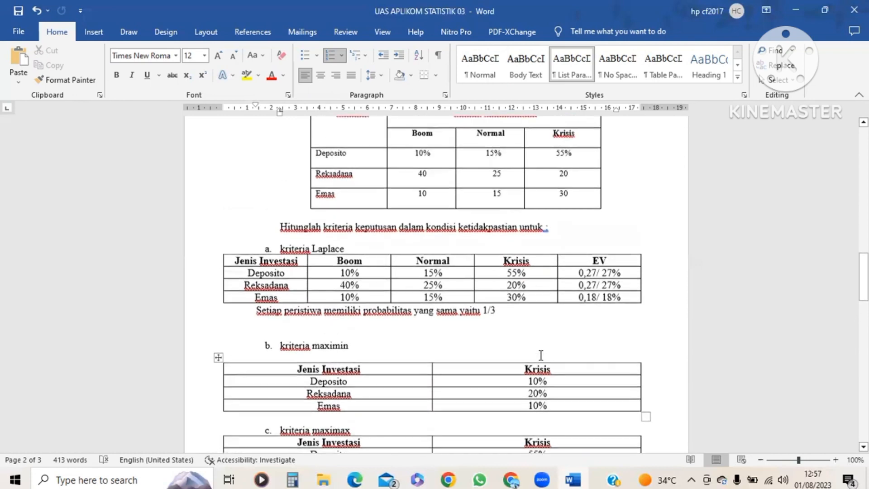
{"action": "scroll", "coordinate": [554, 388], "scroll_direction": "down", "scroll_amount": 3}
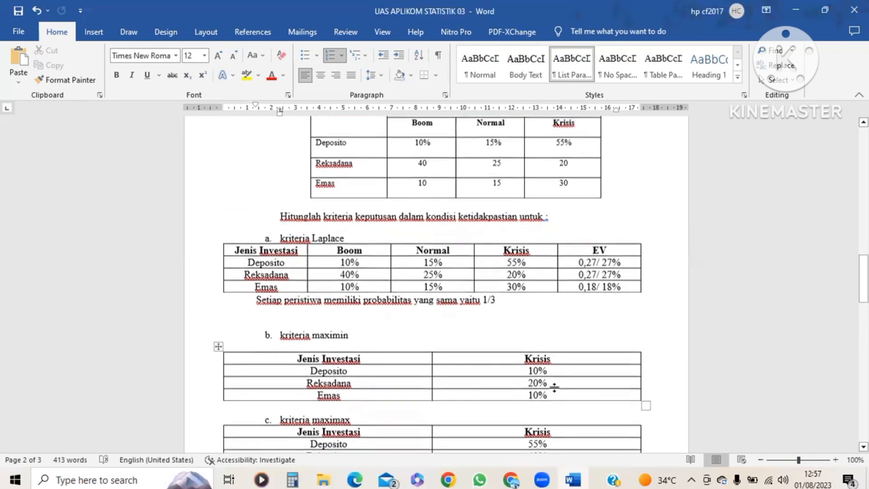
{"action": "scroll", "coordinate": [554, 388], "scroll_direction": "down", "scroll_amount": 3}
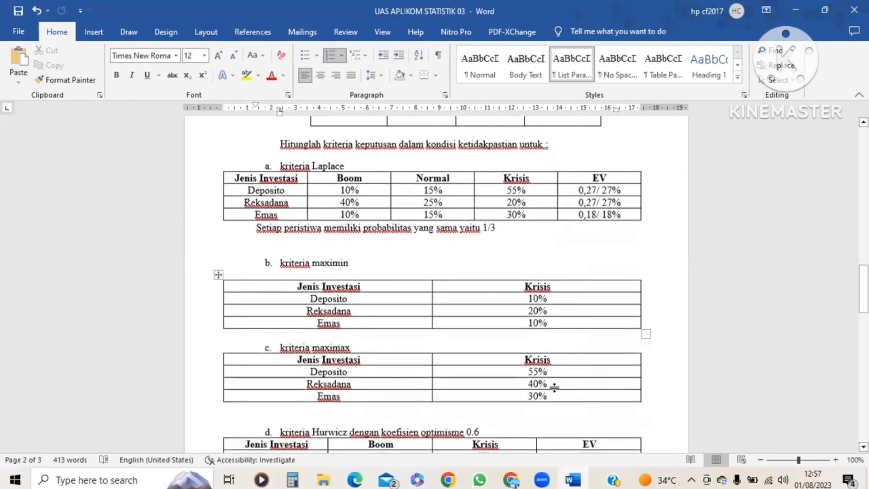
{"action": "scroll", "coordinate": [554, 388], "scroll_direction": "up", "scroll_amount": 1}
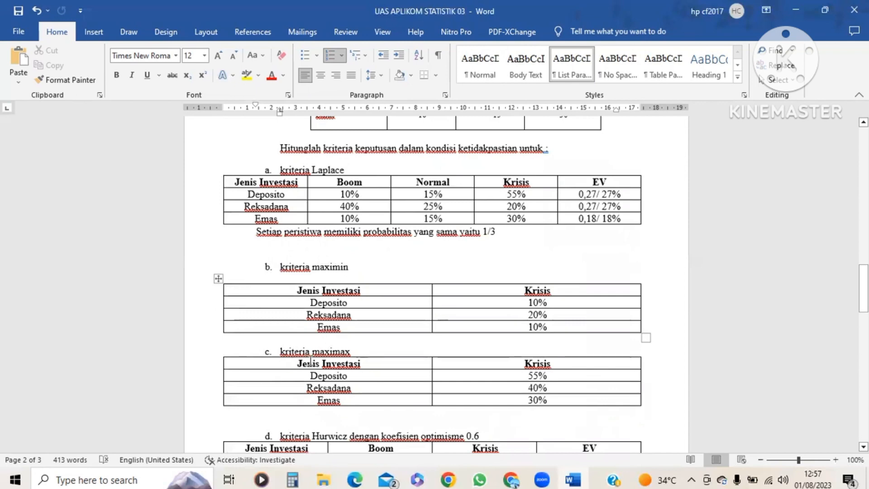
{"action": "scroll", "coordinate": [310, 360], "scroll_direction": "up", "scroll_amount": 1}
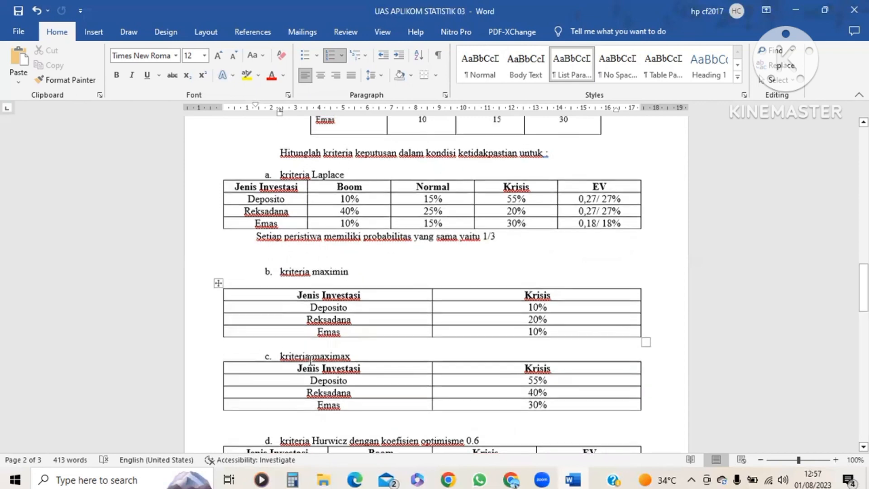
{"action": "scroll", "coordinate": [310, 361], "scroll_direction": "up", "scroll_amount": 2}
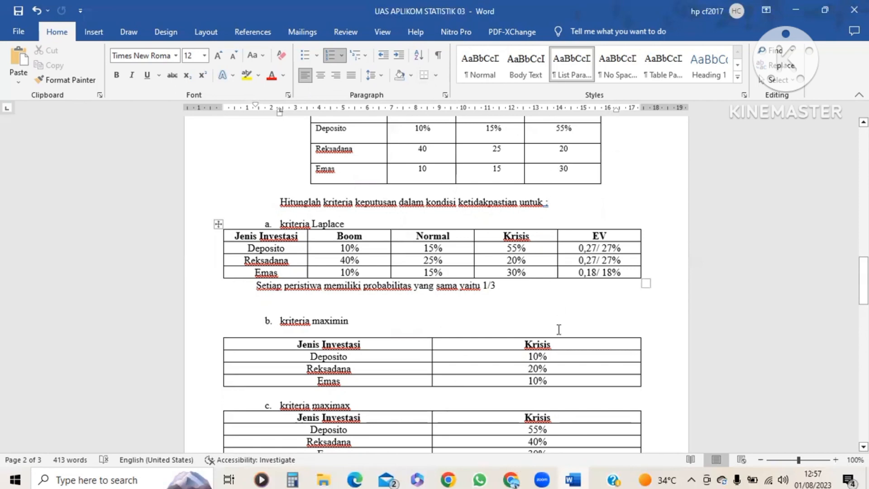
{"action": "scroll", "coordinate": [559, 330], "scroll_direction": "down", "scroll_amount": 3}
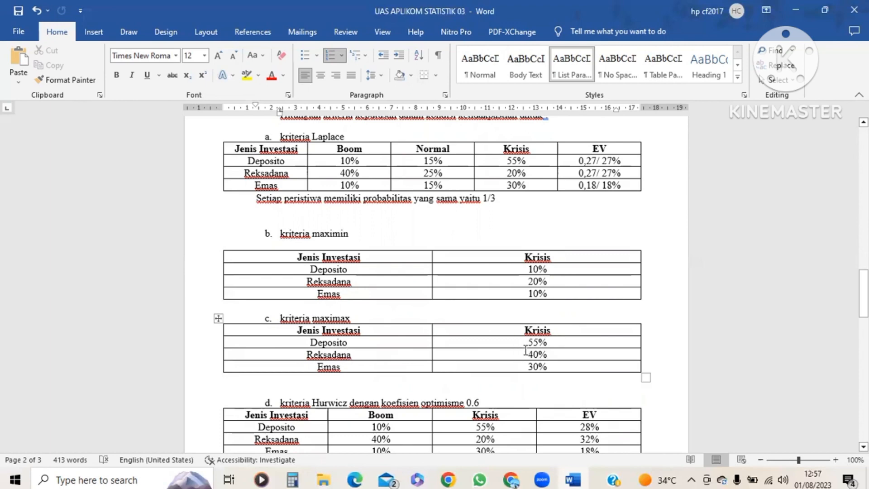
Step: Examine the kriteria Hurwicz table with optimism coefficient 0.6 and compare it with the earlier criteria tables of question 2
{"action": "scroll", "coordinate": [546, 354], "scroll_direction": "down", "scroll_amount": 5}
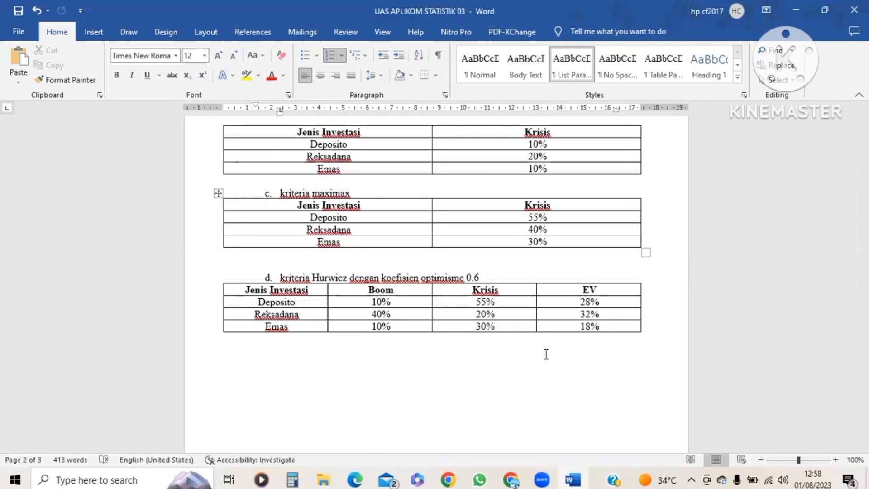
{"action": "scroll", "coordinate": [546, 354], "scroll_direction": "up", "scroll_amount": 3}
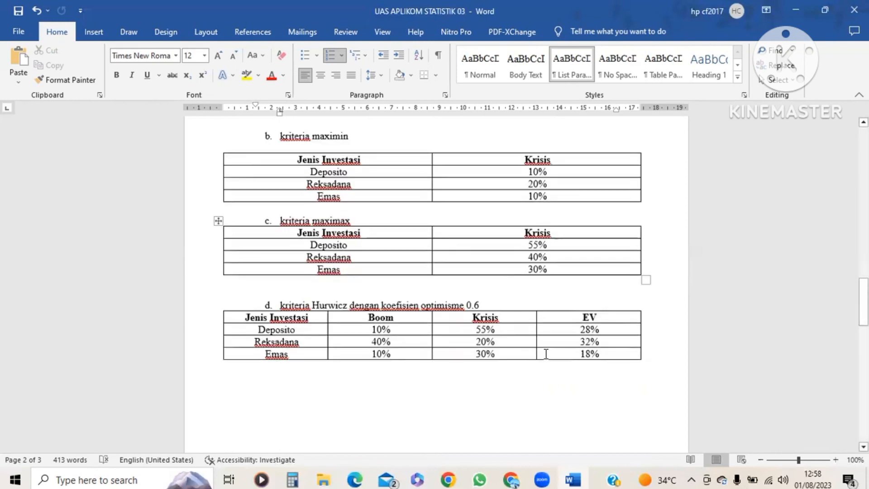
{"action": "scroll", "coordinate": [546, 354], "scroll_direction": "down", "scroll_amount": 1}
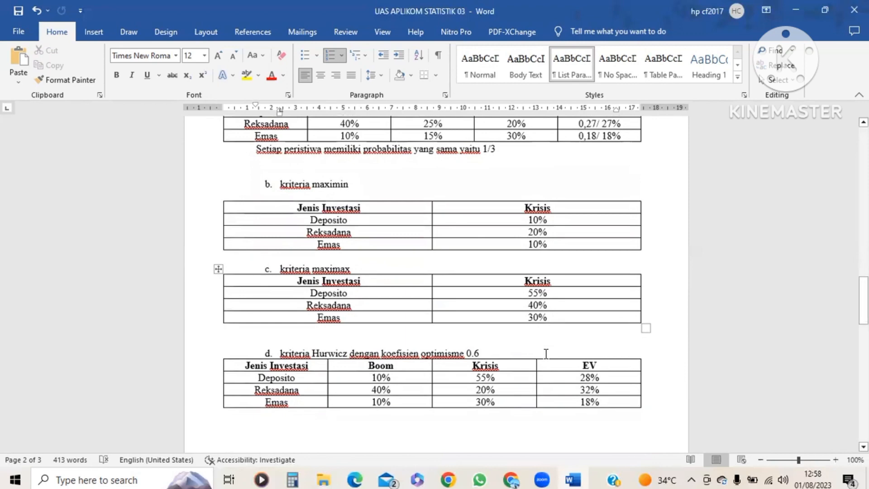
{"action": "scroll", "coordinate": [545, 353], "scroll_direction": "down", "scroll_amount": 1}
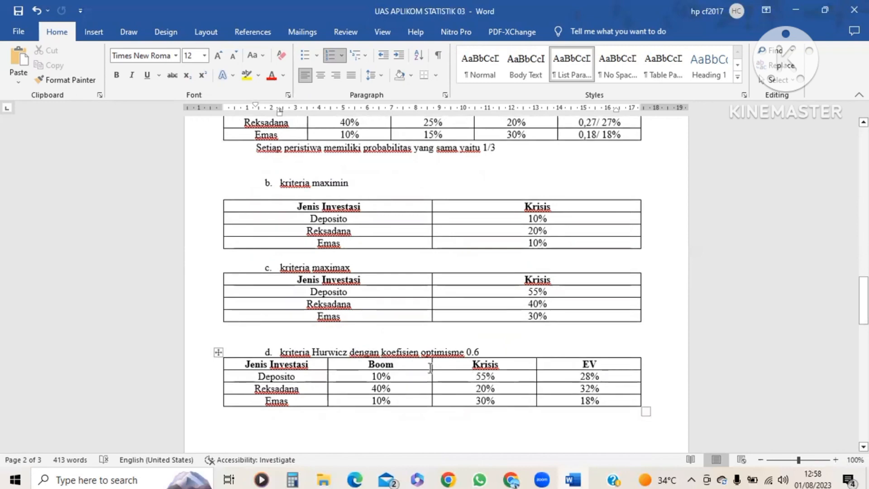
{"action": "scroll", "coordinate": [440, 361], "scroll_direction": "up", "scroll_amount": 6}
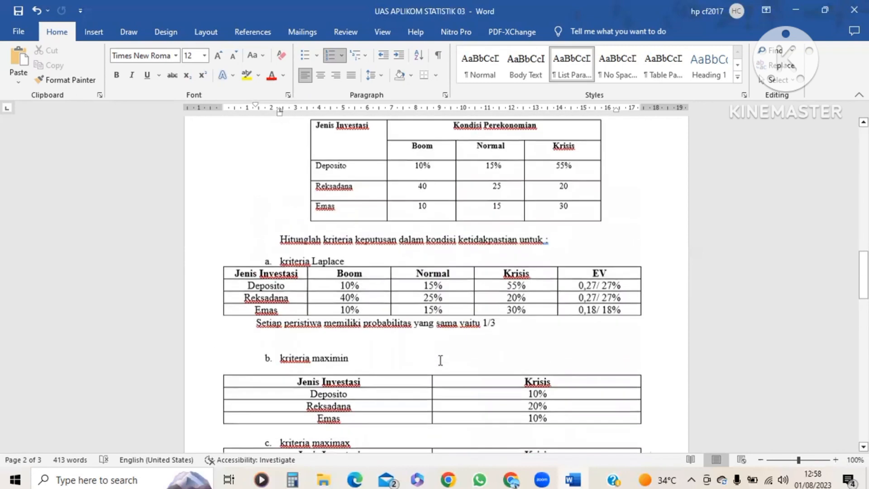
{"action": "scroll", "coordinate": [440, 360], "scroll_direction": "down", "scroll_amount": 8}
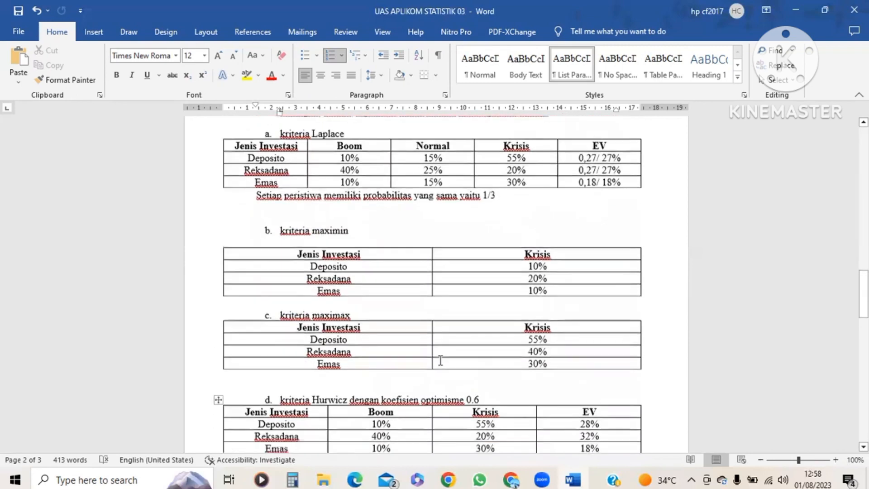
Step: Set the OL. Krisis value for Deposito to 0% in the kriteria (minimax) regret table under part e
{"action": "scroll", "coordinate": [440, 361], "scroll_direction": "up", "scroll_amount": 1}
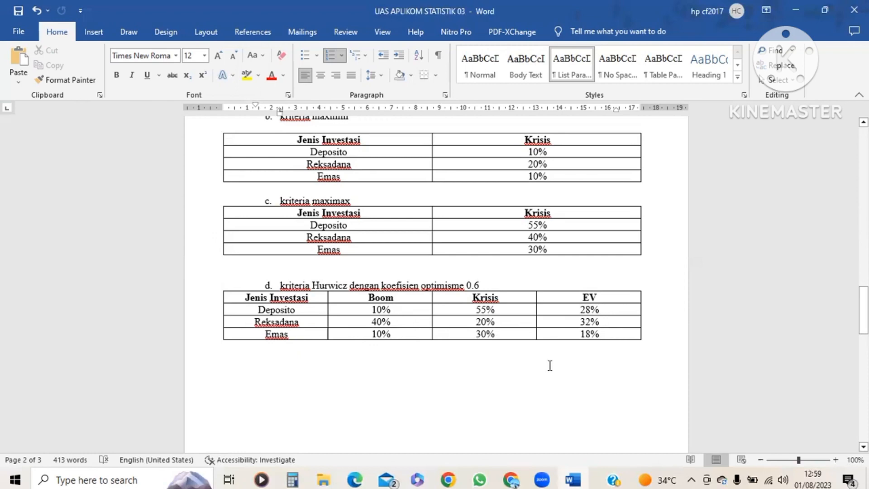
{"action": "scroll", "coordinate": [550, 366], "scroll_direction": "down", "scroll_amount": 1}
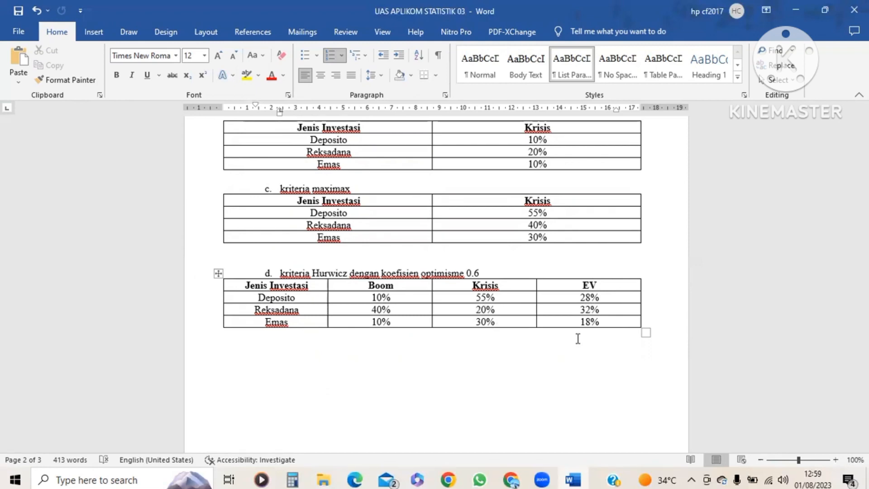
{"action": "scroll", "coordinate": [578, 339], "scroll_direction": "down", "scroll_amount": 10}
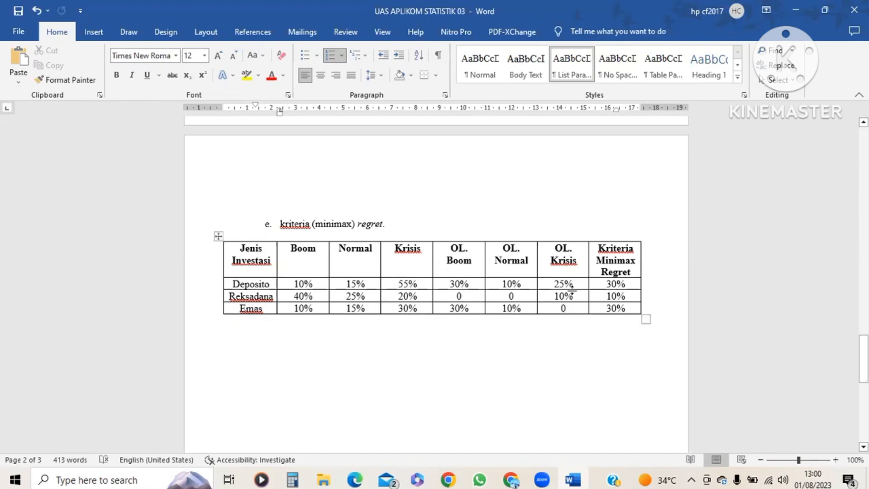
{"action": "left_click", "coordinate": [566, 284]}
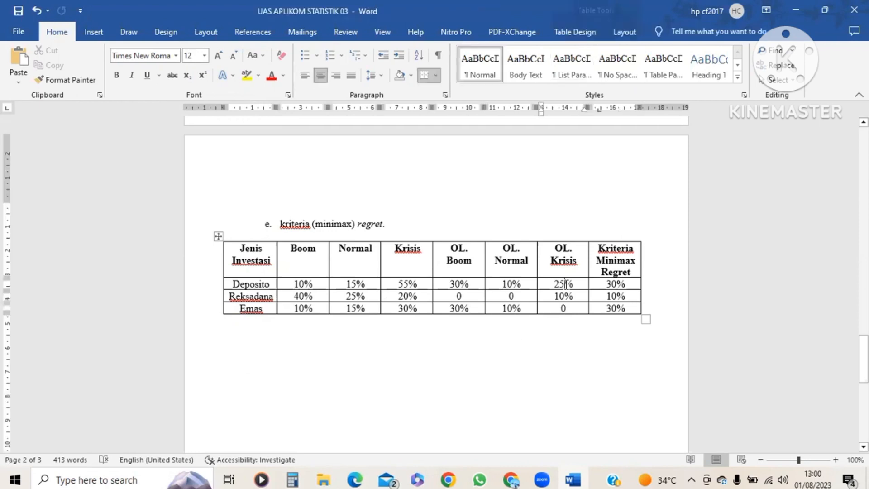
{"action": "key", "text": "BackSpace"}
{"action": "key", "text": "BackSpace"}
{"action": "type", "text": "0"}
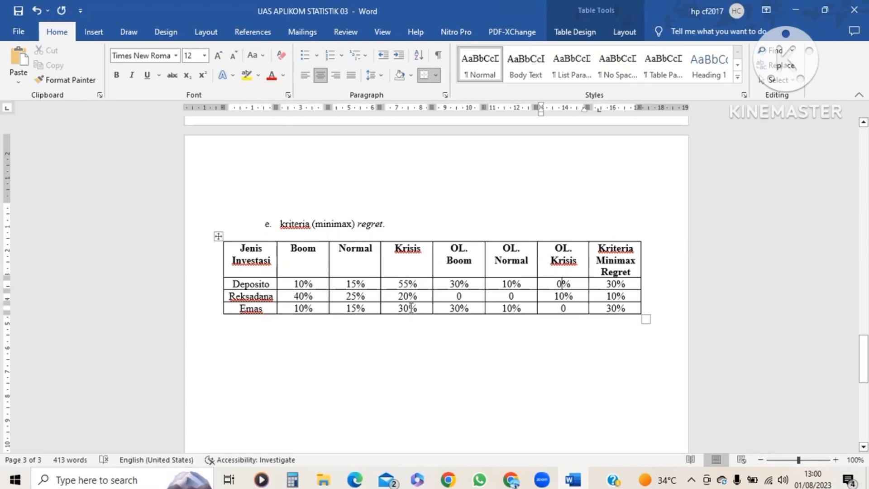
Step: Set the OL. Krisis value for Reksadana to 35% in the minimax regret table
{"action": "left_click", "coordinate": [559, 296]}
{"action": "key", "text": "BackSpace"}
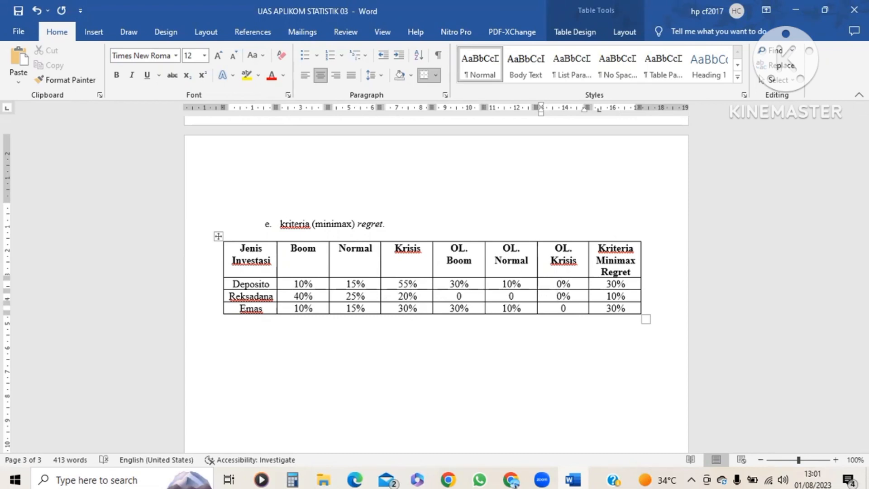
{"action": "key", "text": "Delete"}
{"action": "type", "text": "35"}
Step: Set the OL. Krisis value for Emas to 25%, including the percent sign
{"action": "type", "text": "25"}
{"action": "key", "text": "ctrl+5"}
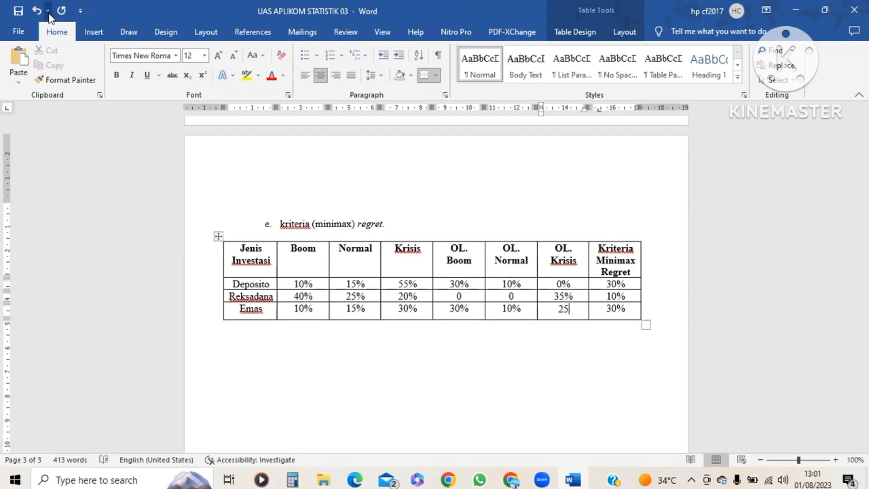
{"action": "left_click", "coordinate": [36, 9]}
{"action": "left_click", "coordinate": [37, 9]}
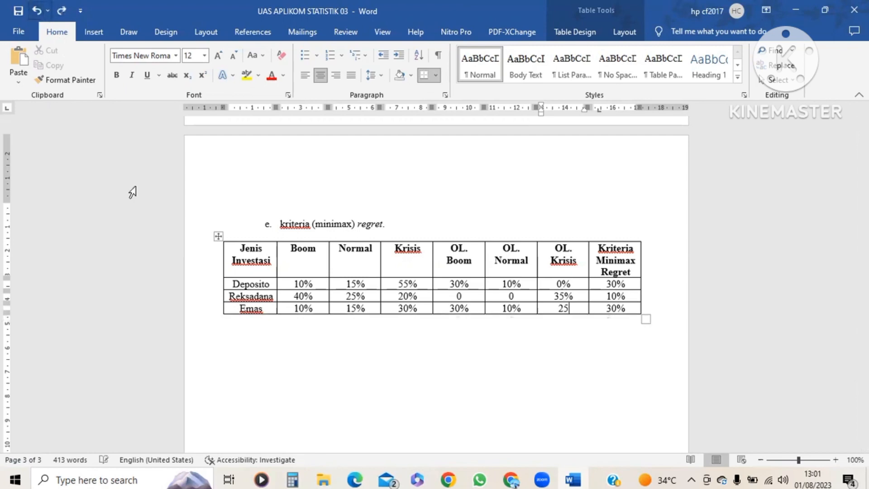
{"action": "key", "text": "ctrl+5"}
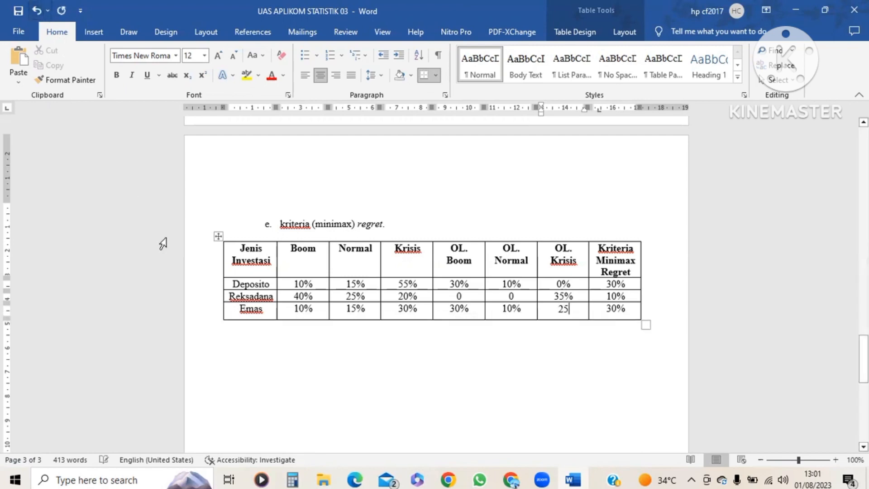
{"action": "key", "text": "BackSpace"}
{"action": "type", "text": "%"}
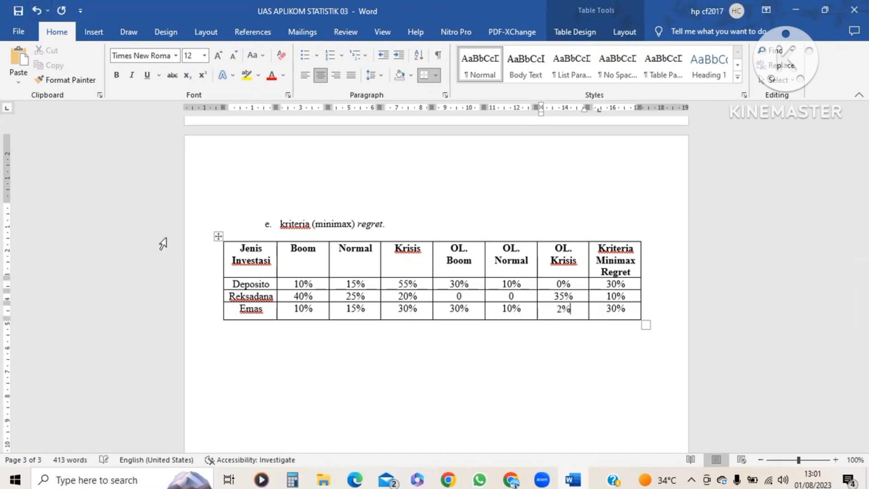
{"action": "key", "text": "Left"}
{"action": "type", "text": "5"}
{"action": "key", "text": "Right"}
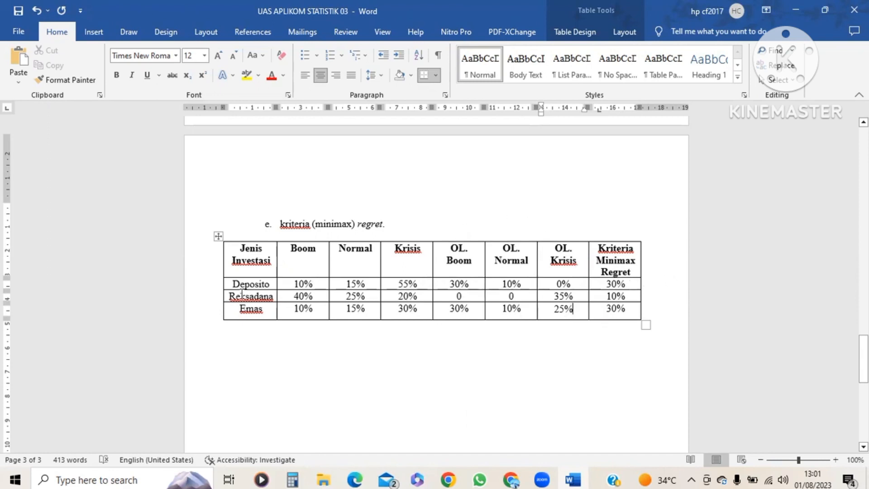
Step: Set the Kriteria Minimax Regret value for Reksadana to 35% and leave the table
{"action": "left_click", "coordinate": [612, 297]}
{"action": "key", "text": "BackSpace"}
{"action": "key", "text": "Delete"}
{"action": "type", "text": "35"}
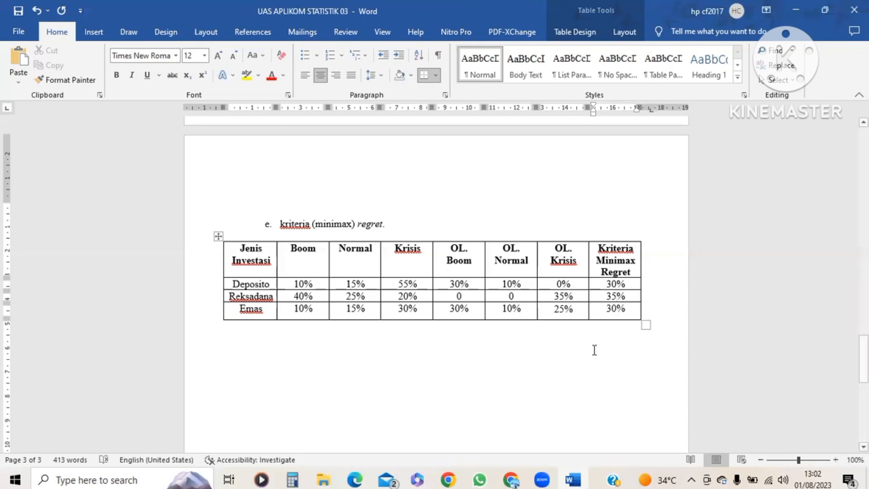
{"action": "left_click", "coordinate": [544, 378]}
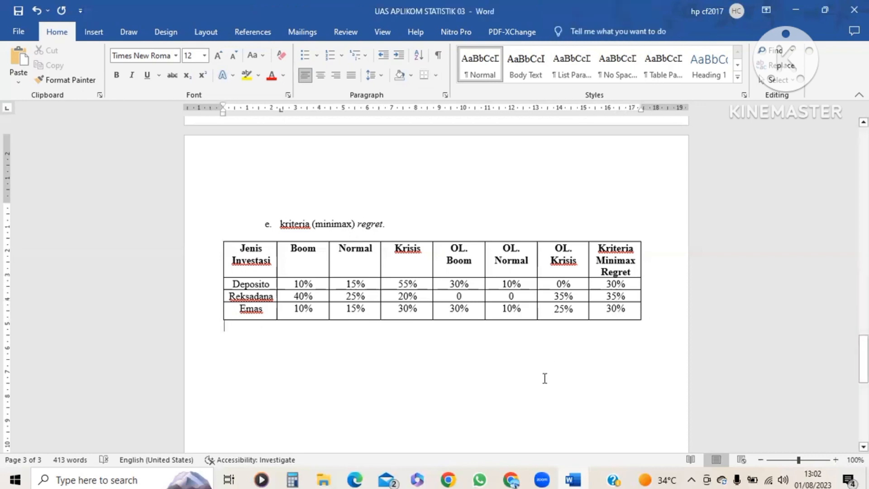